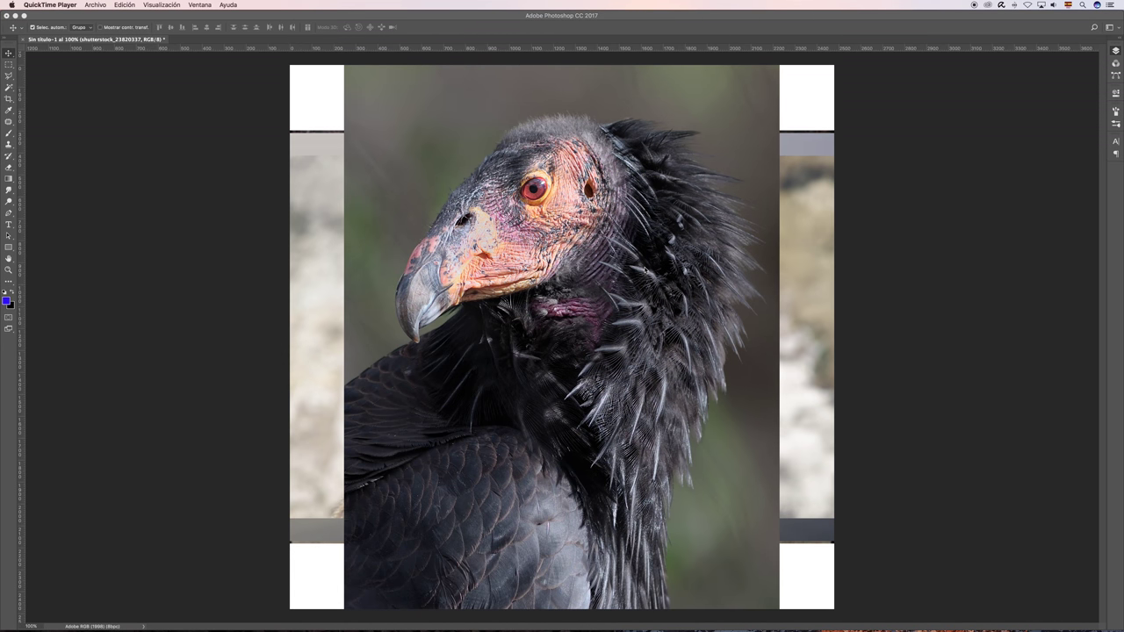
Zoom the bird photo out to 50% and start a new 210 × 210 mm, 300 ppi document
click(241, 220)
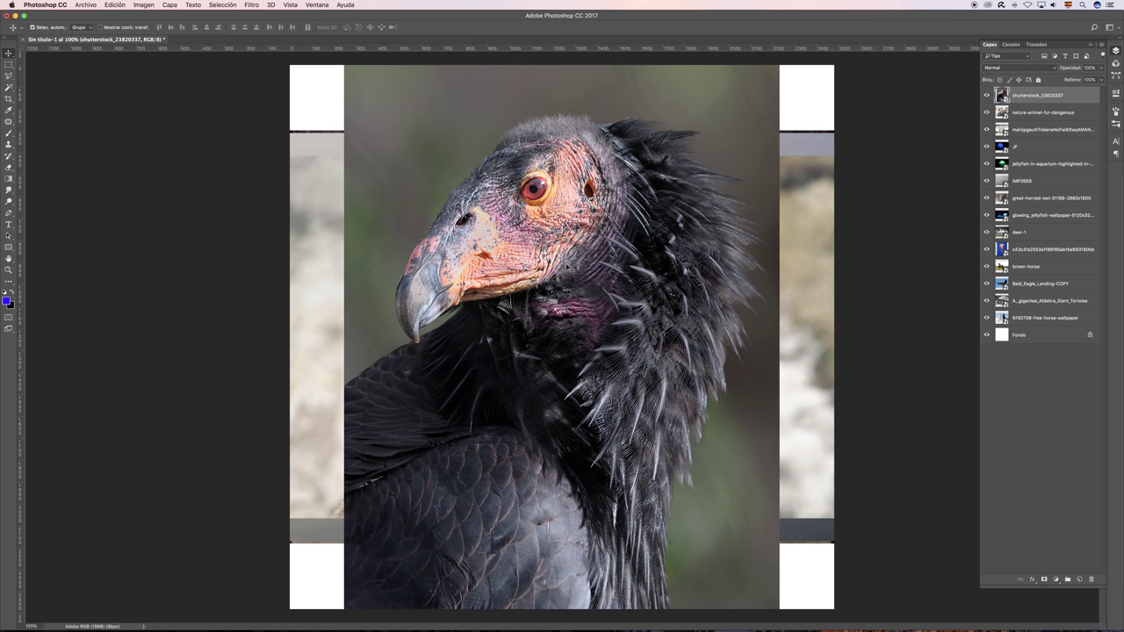
key(super+minus)
key(super+minus)
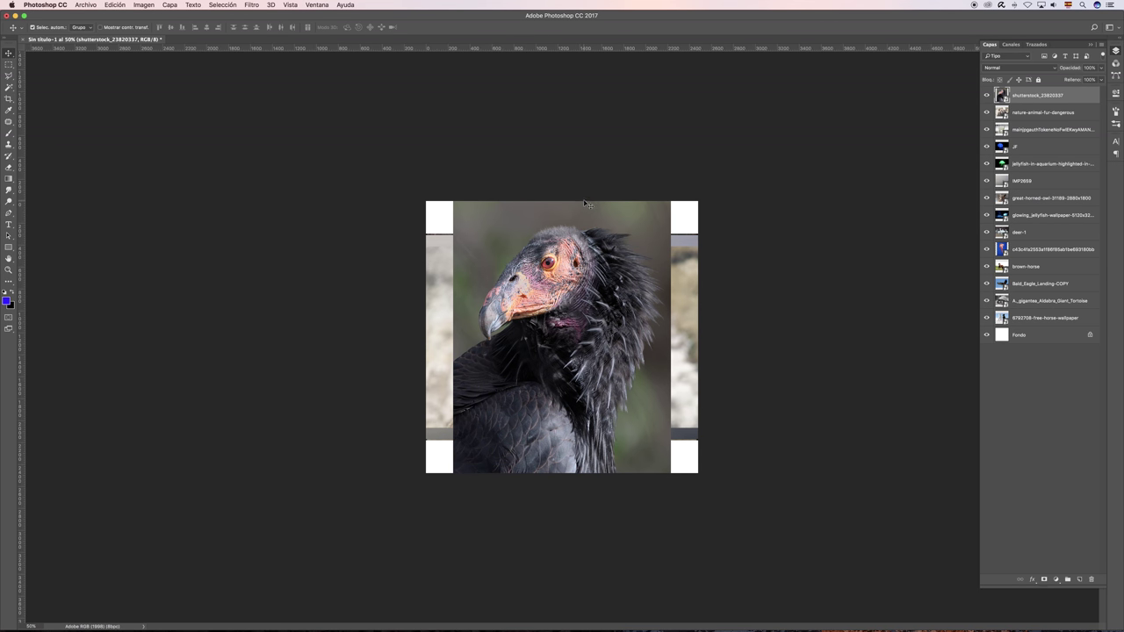
key(super+n)
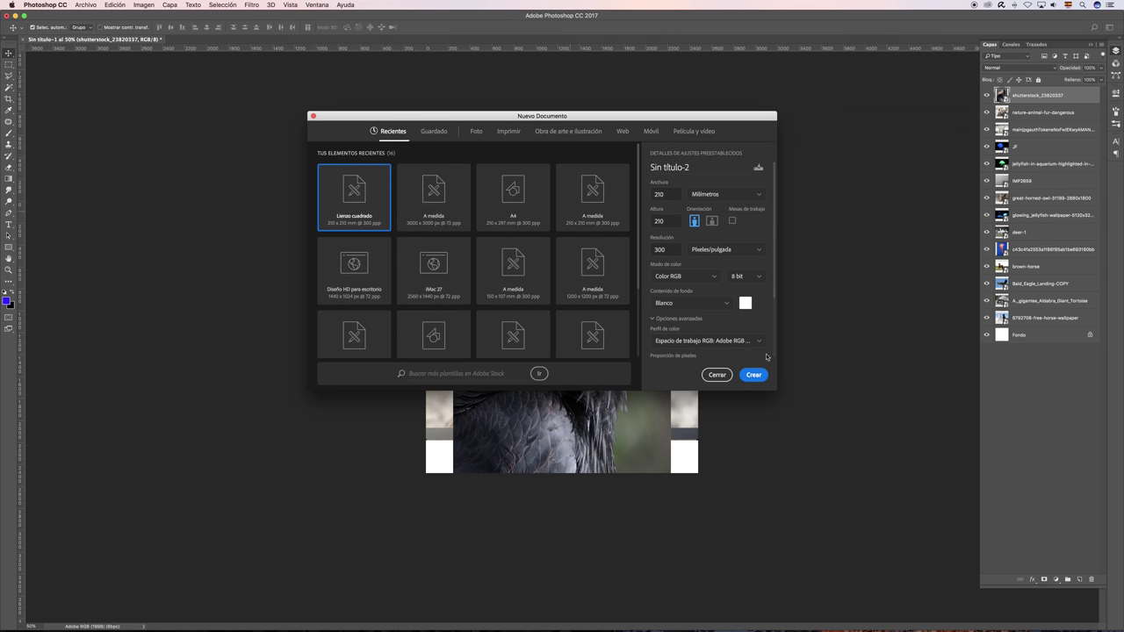
Create the blank square document Sin título-2, then discard the horse photo dragged in from Finder
click(765, 373)
key(super+Tab)
drag(958, 140, 503, 282)
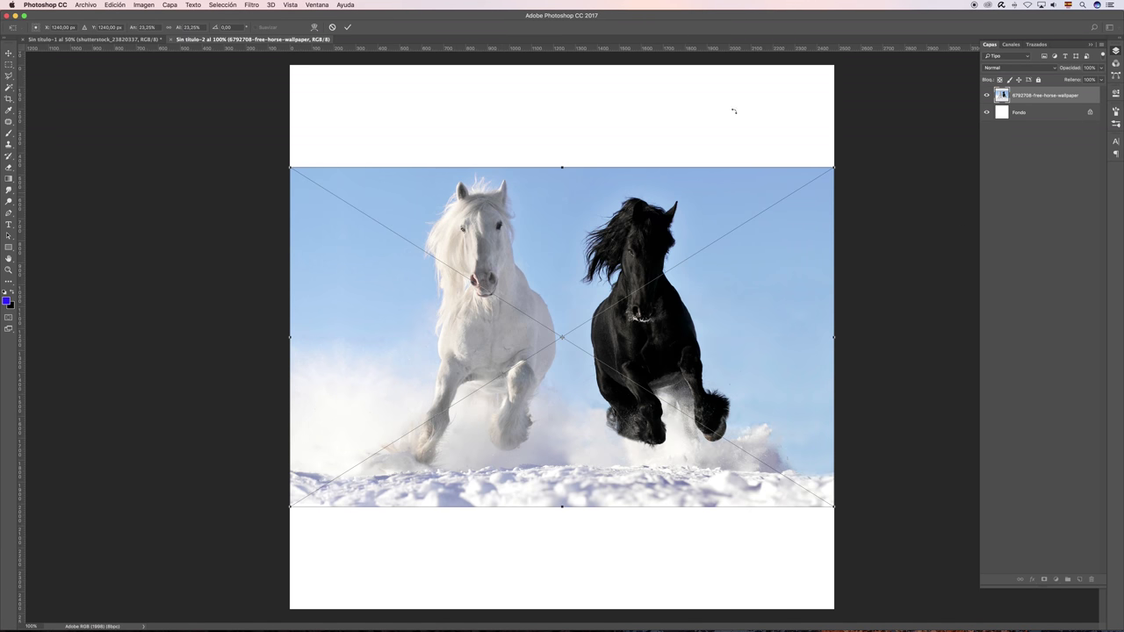
key(super+minus)
key(super+minus)
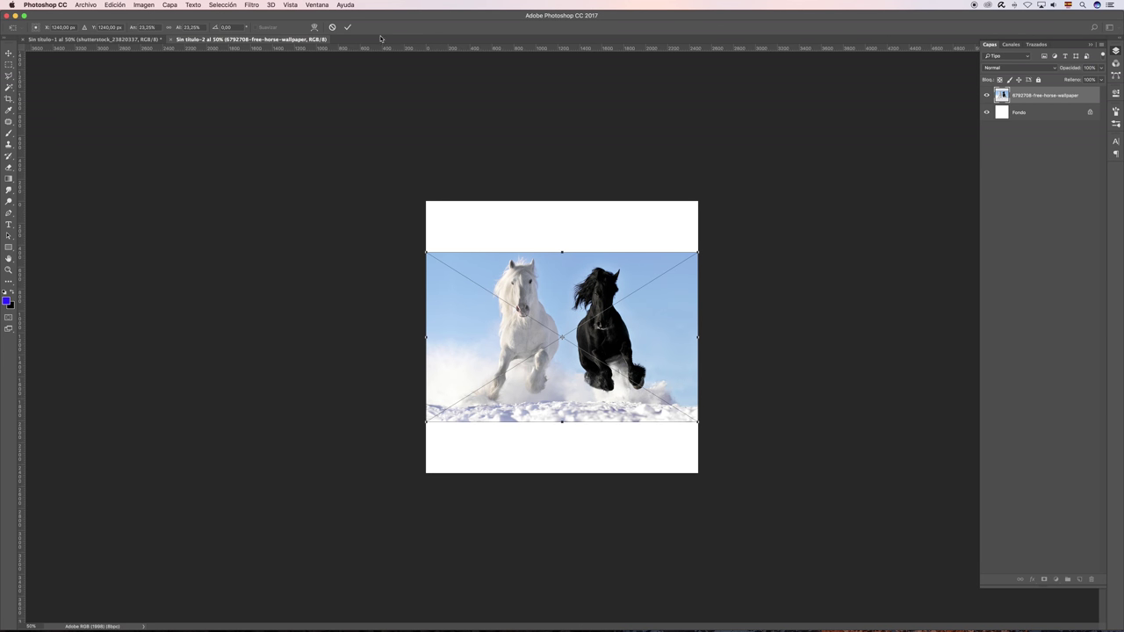
click(334, 27)
drag(585, 153, 584, 105)
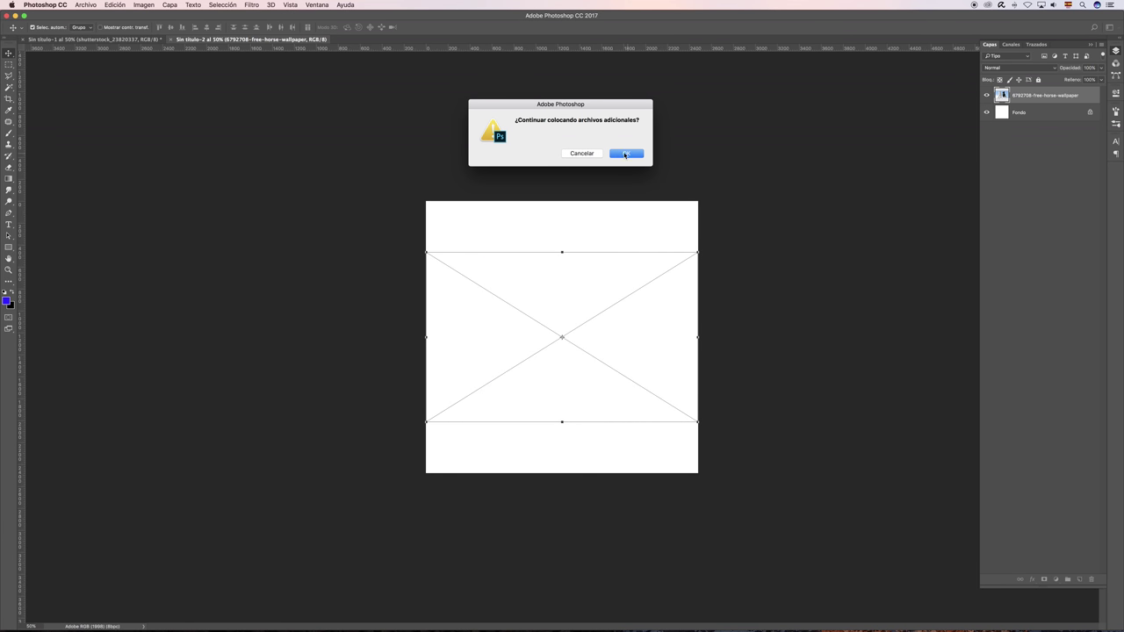
click(587, 155)
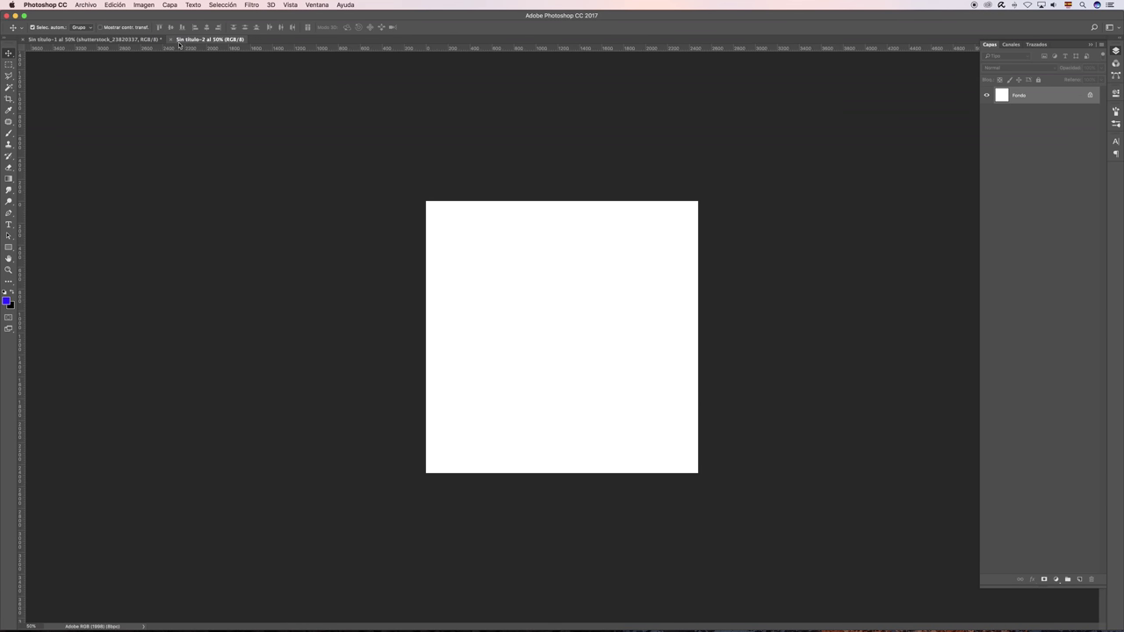
Close the blank square and bird documents, then choose Archivo > Secuencias de comandos > Cargar archivos en pila
key(super+o)
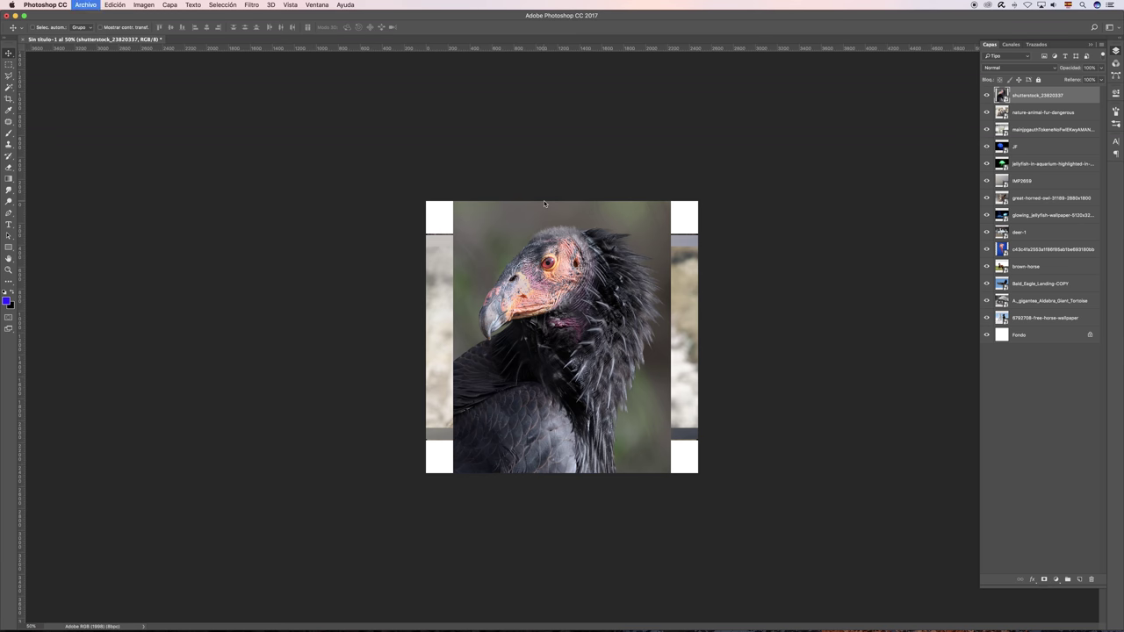
key(super+w)
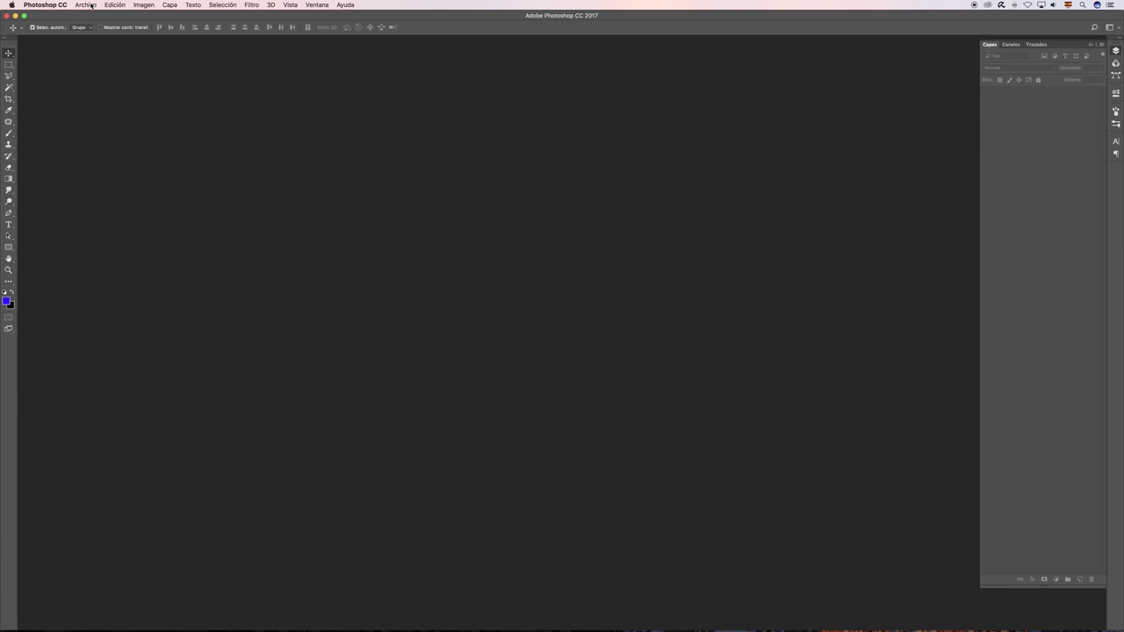
click(90, 6)
mouse_move(115, 203)
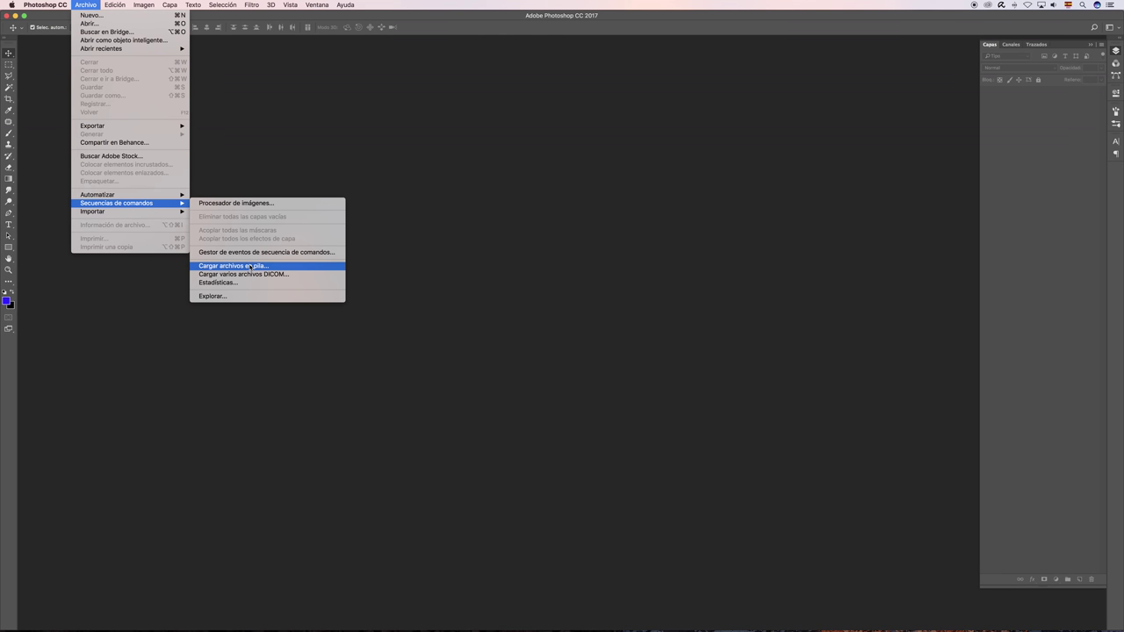
click(250, 266)
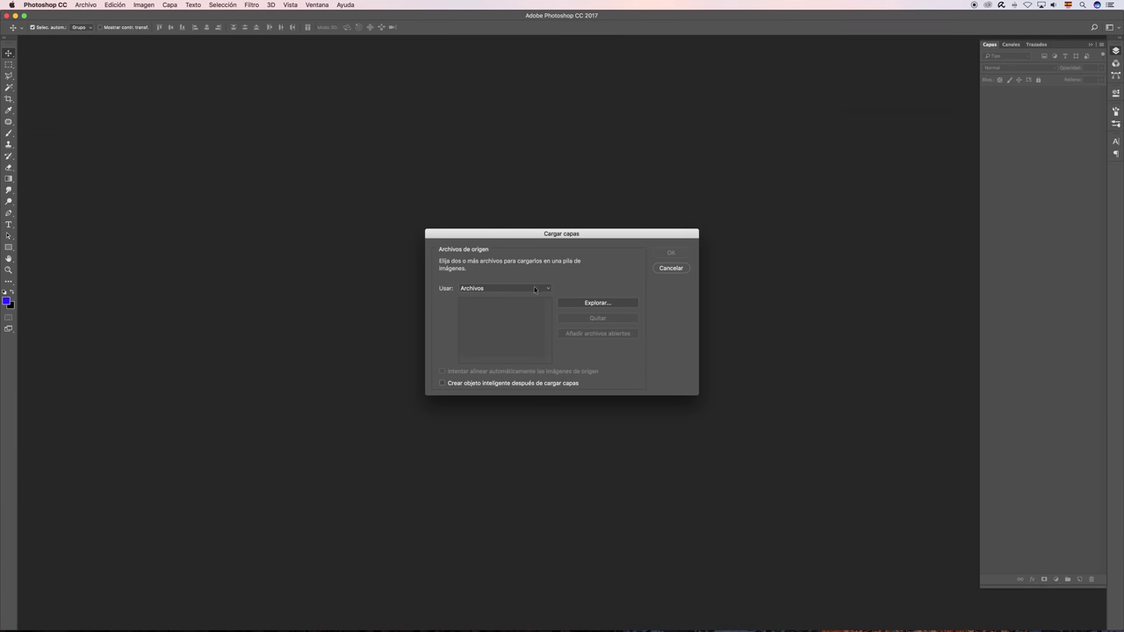
Browse to the Buildings folder and add all five castle photos to the load list
click(590, 304)
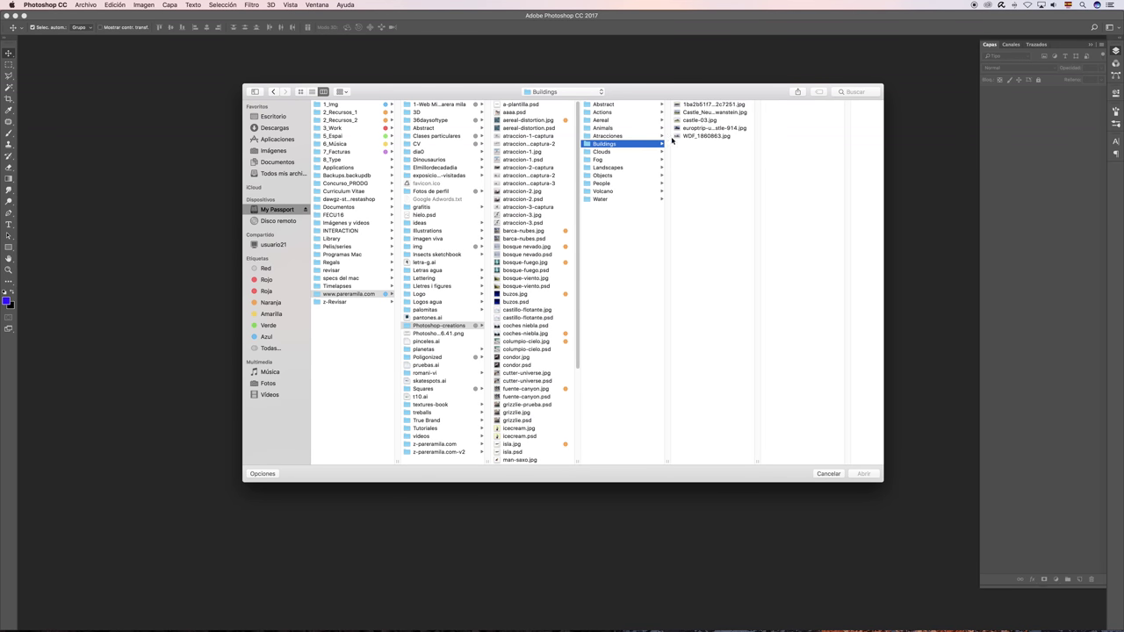
drag(708, 156, 722, 95)
click(864, 474)
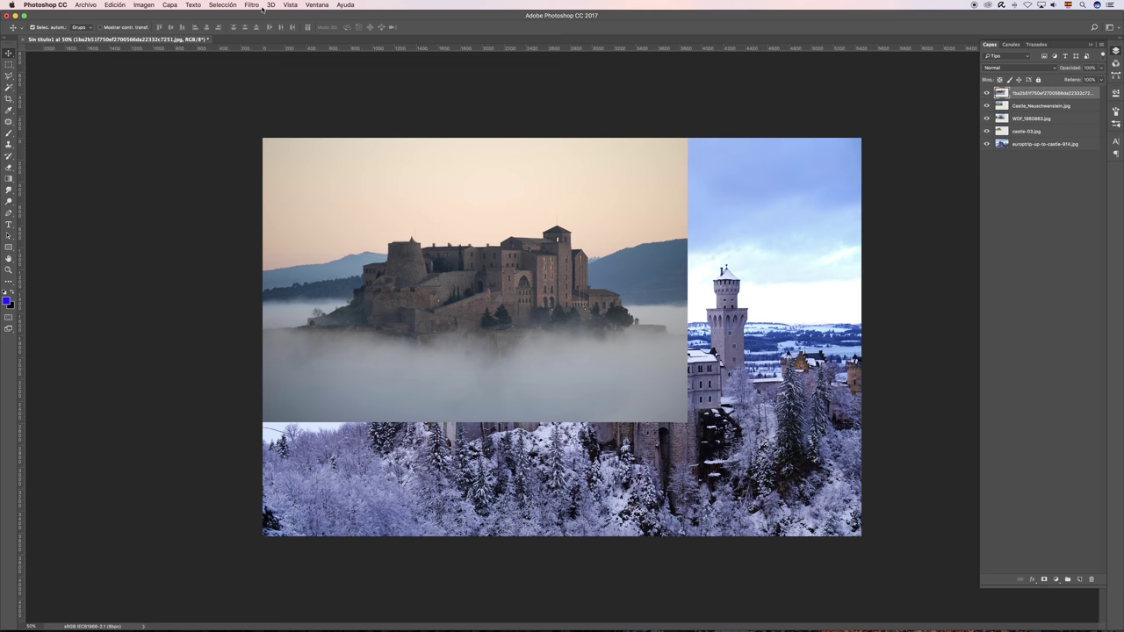
Set Imagen > Tamaño de lienzo to 210 × 210 centimetres
click(143, 5)
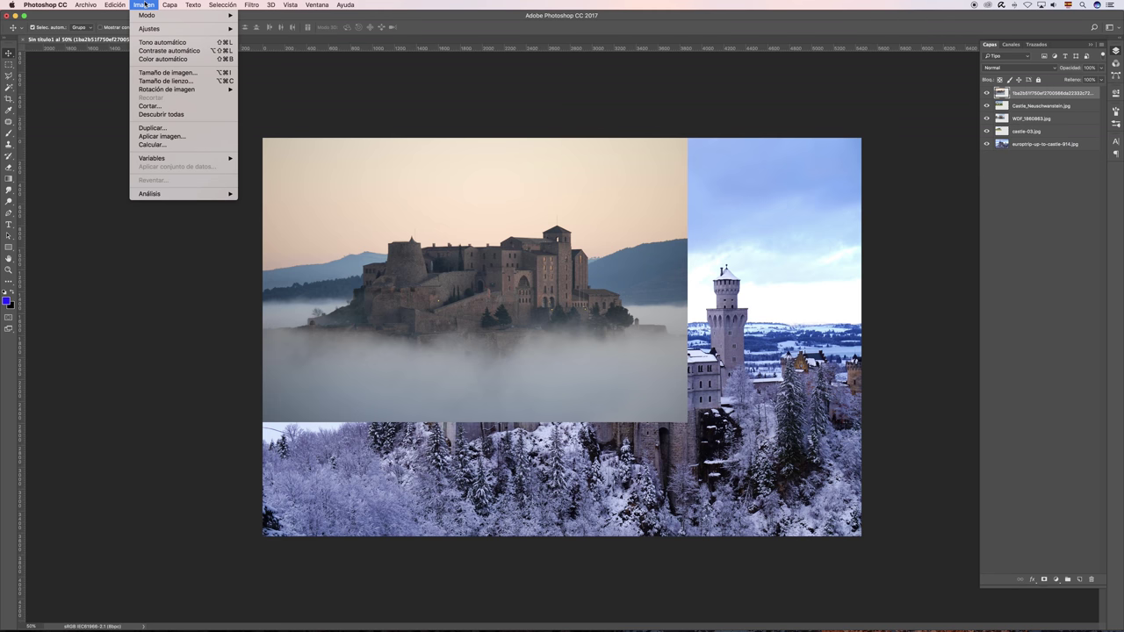
click(188, 84)
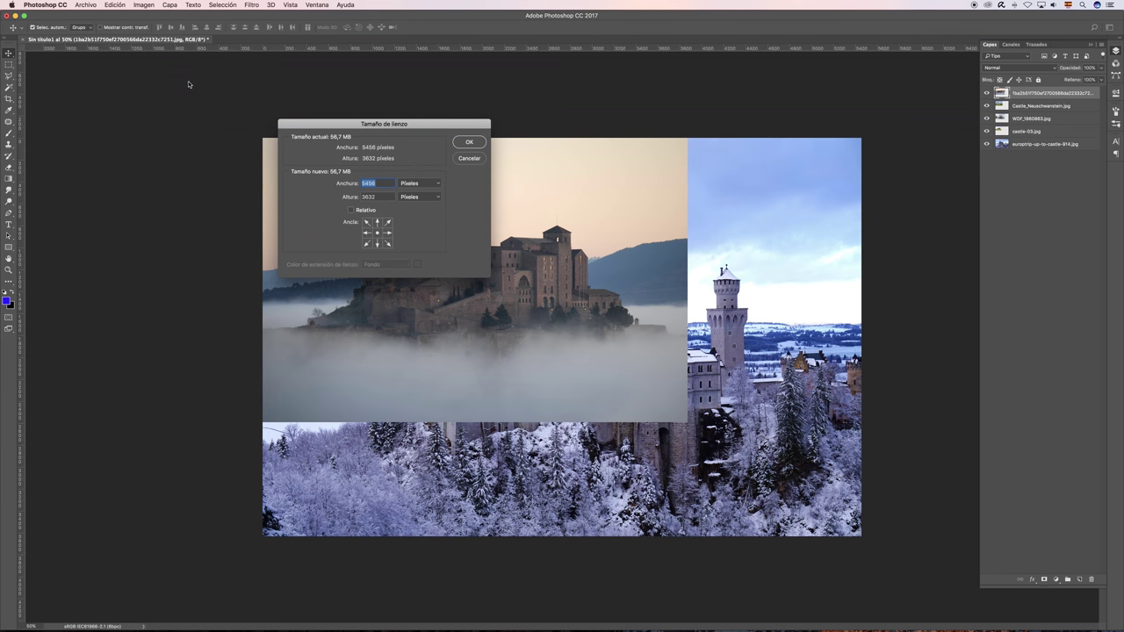
click(433, 183)
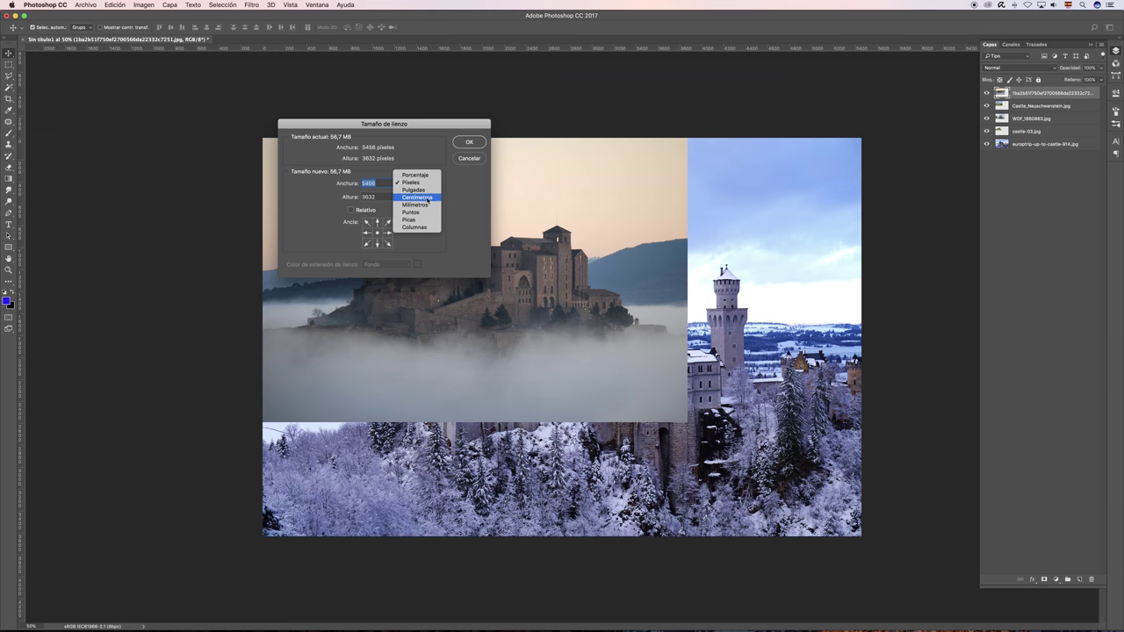
click(418, 203)
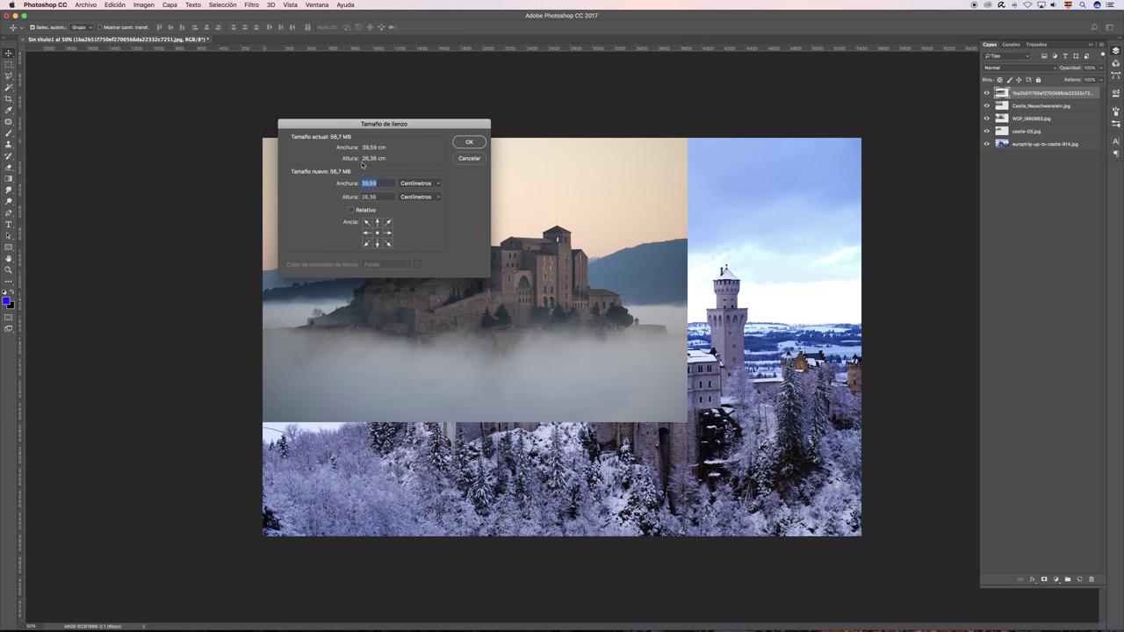
text(210)
key(Tab)
text(210)
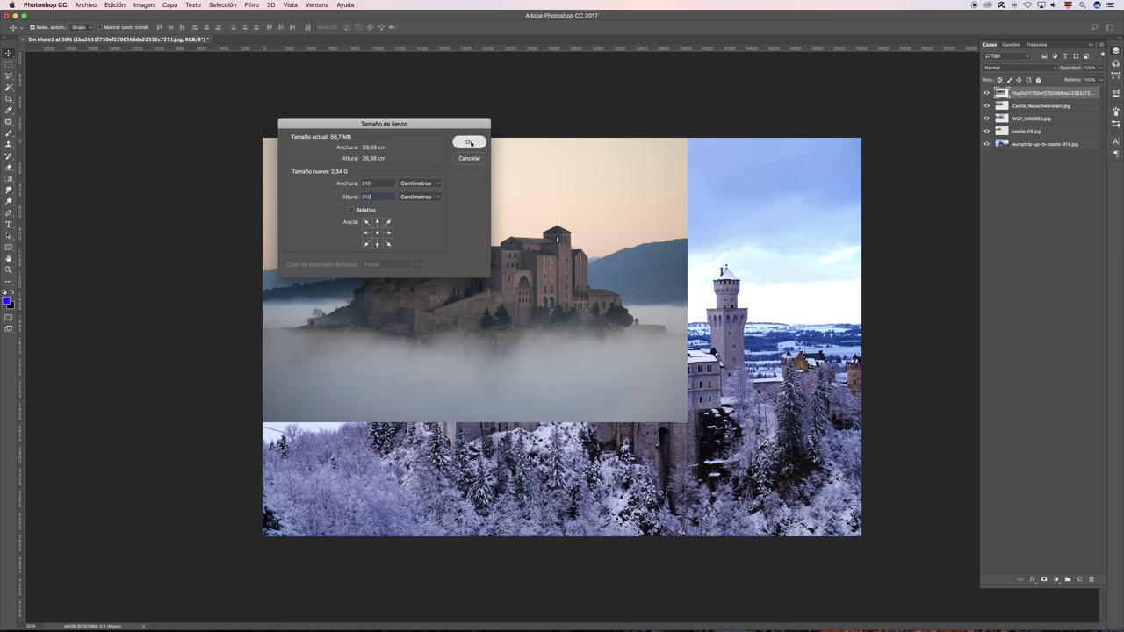
click(469, 142)
key(super+minus)
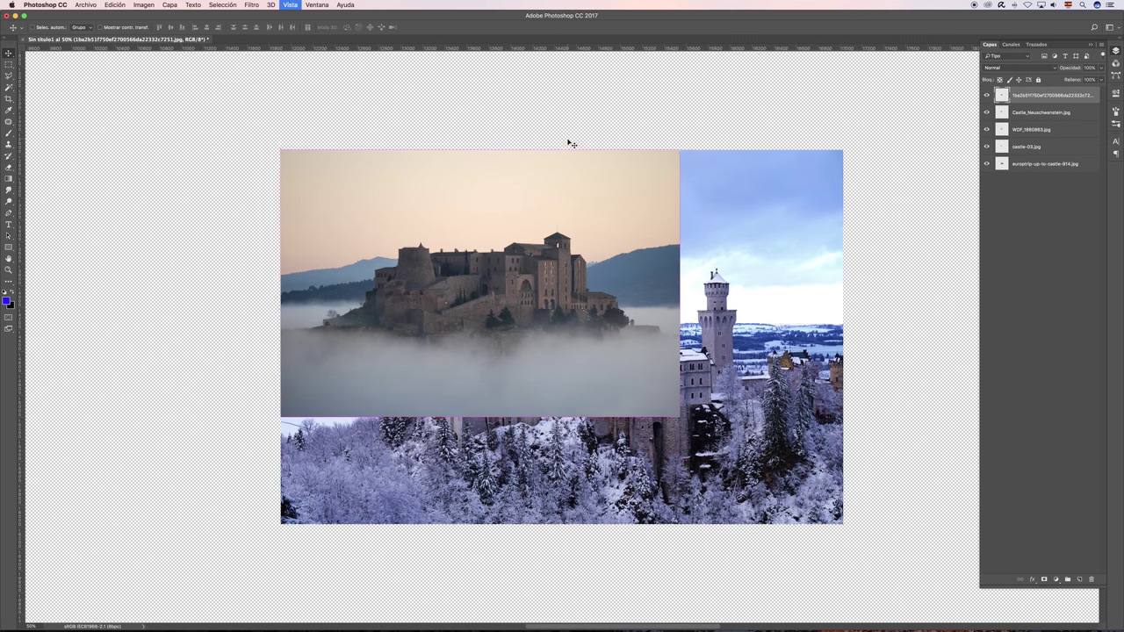
Spread the castle layers: foggy to upper left, green to upper right, another left, snowy right
key(super+minus)
key(super+minus)
key(super+minus)
key(super+minus)
key(super+minus)
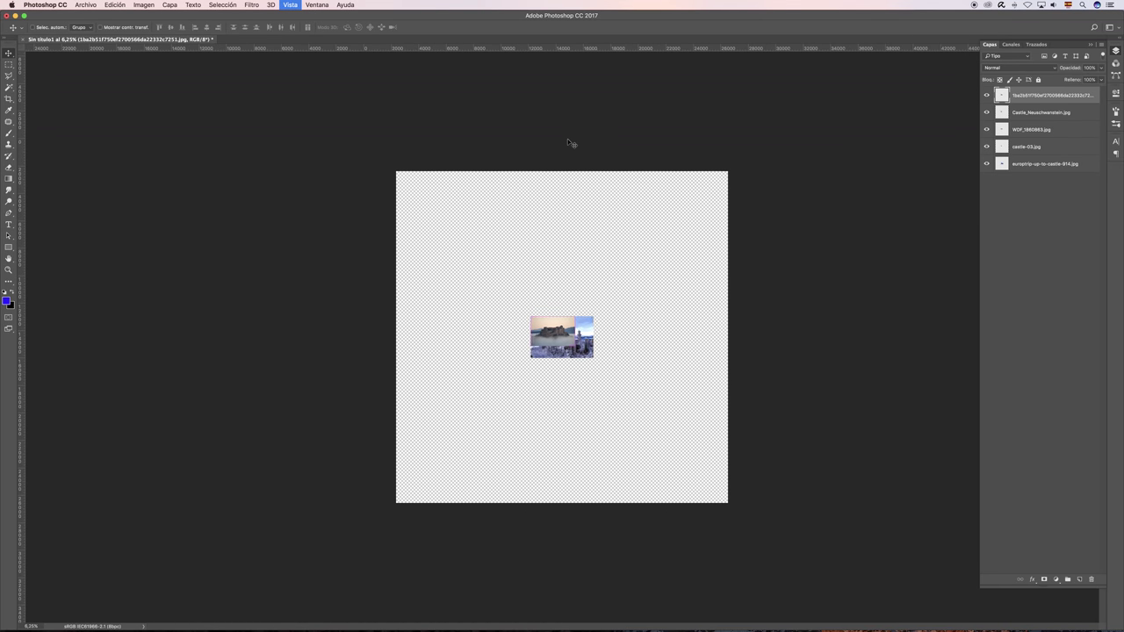
key(super+minus)
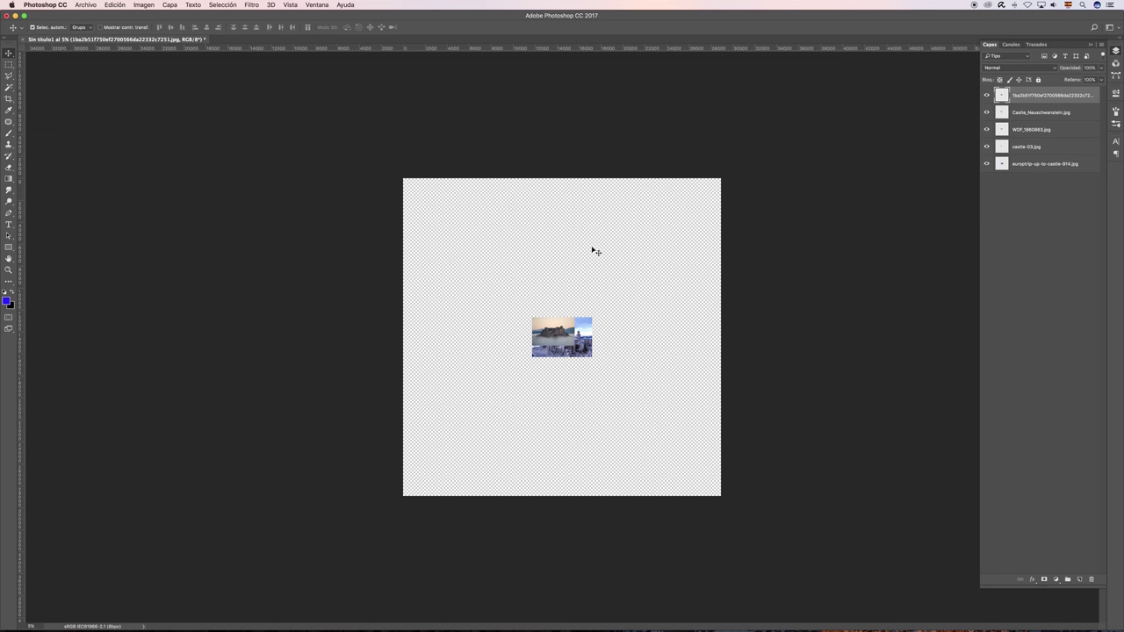
drag(555, 334, 482, 255)
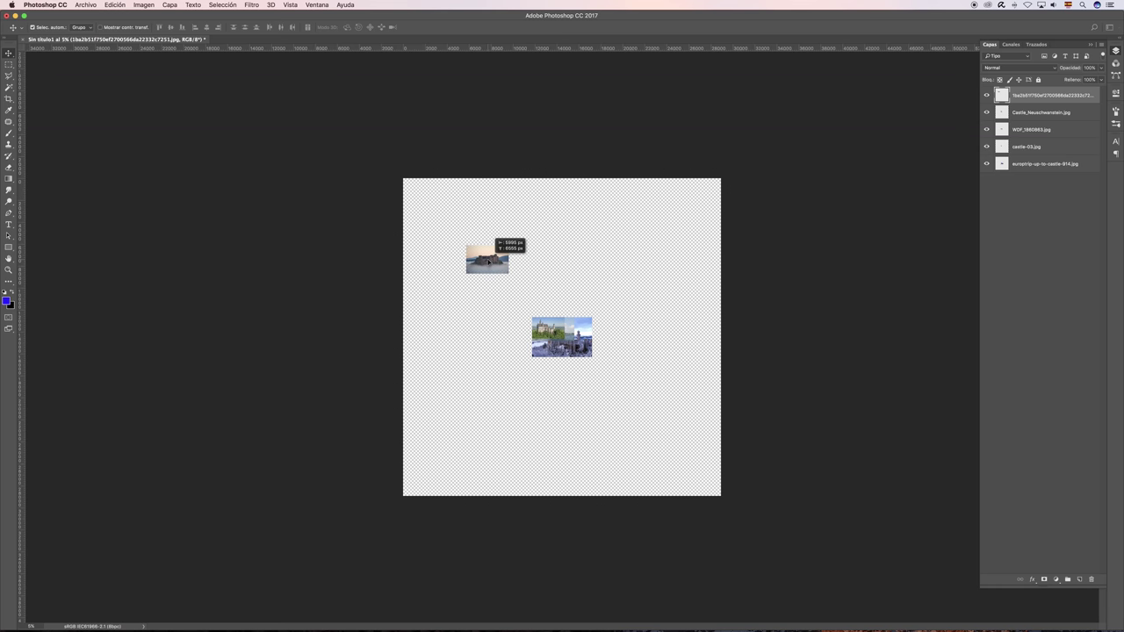
drag(556, 334, 593, 251)
drag(556, 333, 482, 313)
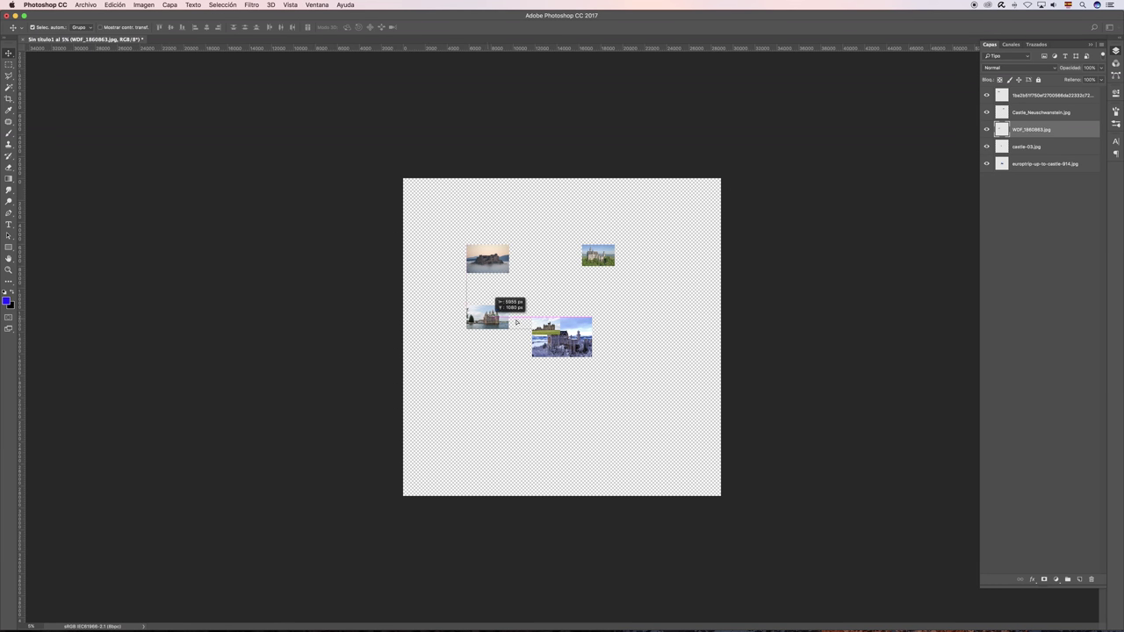
mouse_move(562, 335)
mouse_down()
mouse_move(628, 304)
mouse_move(519, 383)
mouse_up()
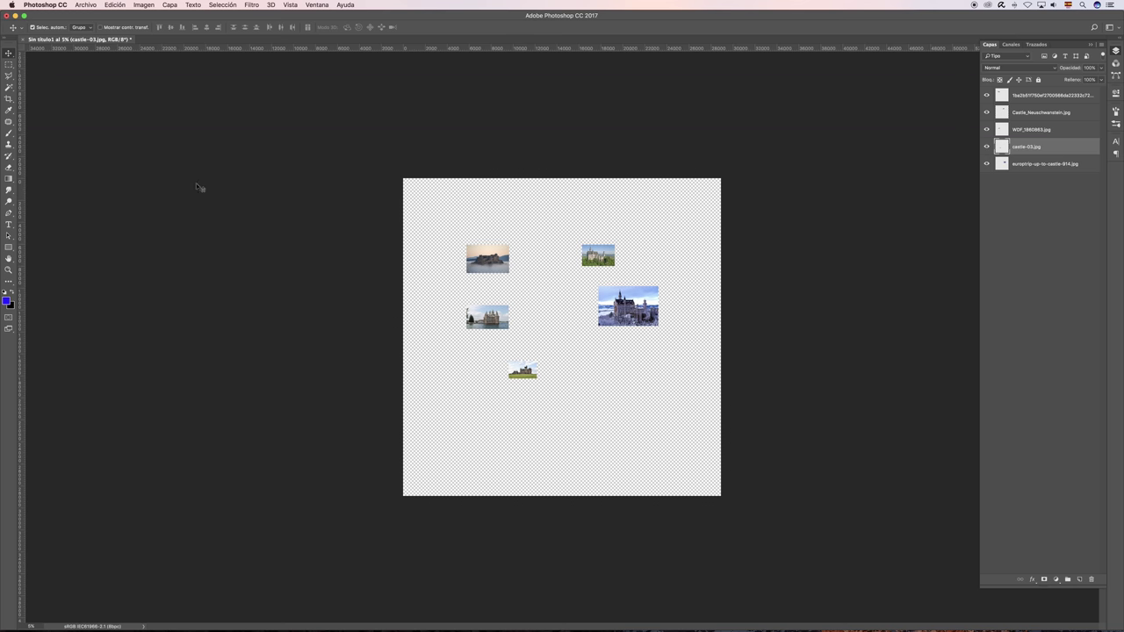
click(9, 100)
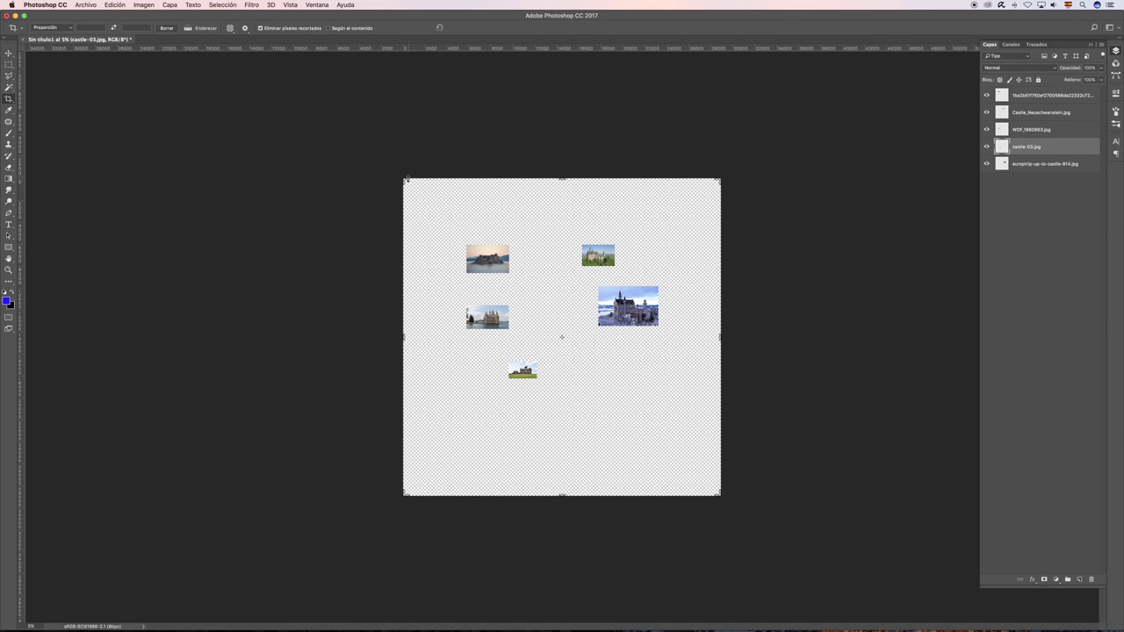
Drag the crop frame's top-left handle inward to reveal the rule-of-thirds grid
mouse_move(404, 179)
mouse_down()
mouse_move(448, 223)
mouse_move(415, 189)
mouse_move(481, 198)
mouse_move(436, 266)
mouse_move(482, 176)
mouse_move(406, 181)
mouse_move(418, 231)
mouse_move(462, 194)
mouse_move(410, 172)
mouse_move(423, 199)
mouse_move(401, 176)
mouse_move(467, 241)
mouse_move(408, 192)
mouse_move(402, 173)
mouse_move(449, 225)
mouse_up()
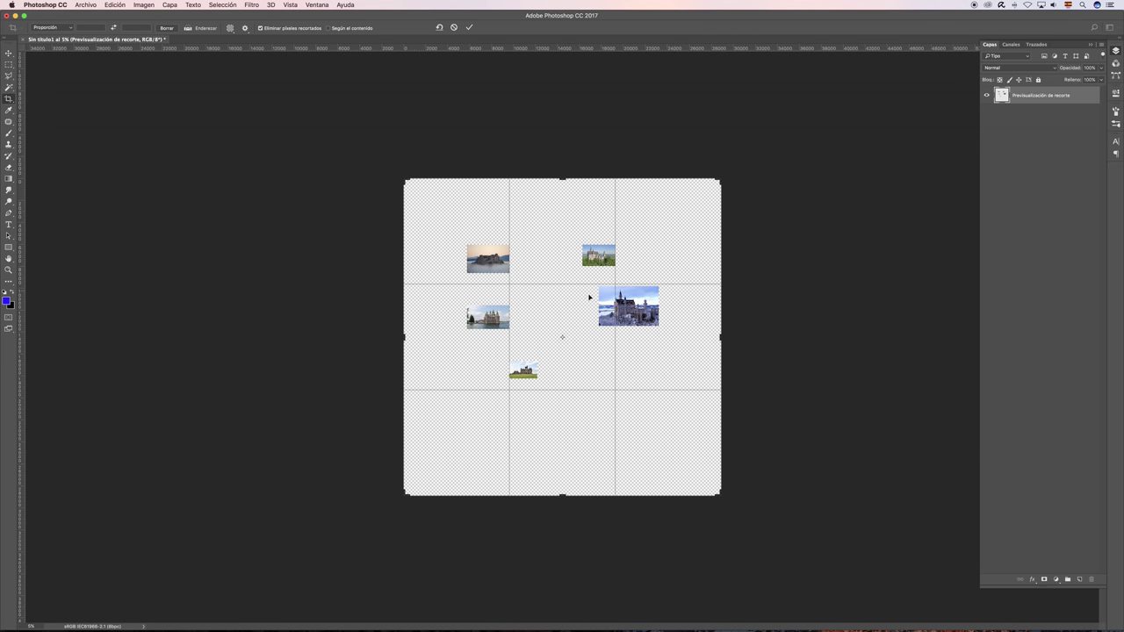
Switch the crop overlay to Espiral áurea, back to Regla de los tercios, then view the Proporción presets
click(230, 28)
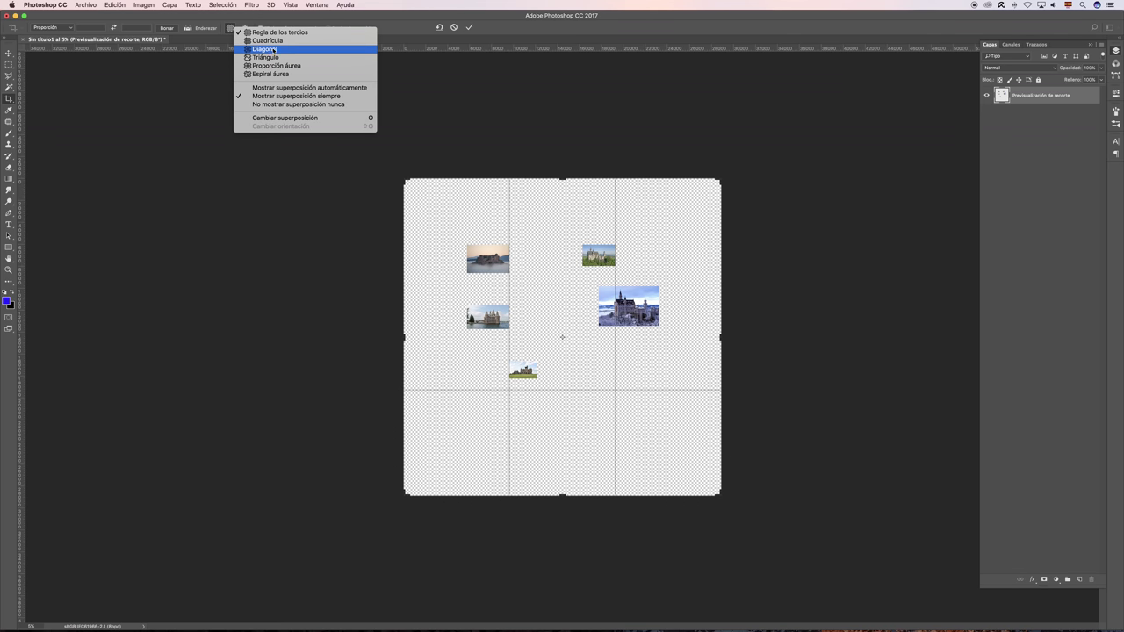
click(268, 73)
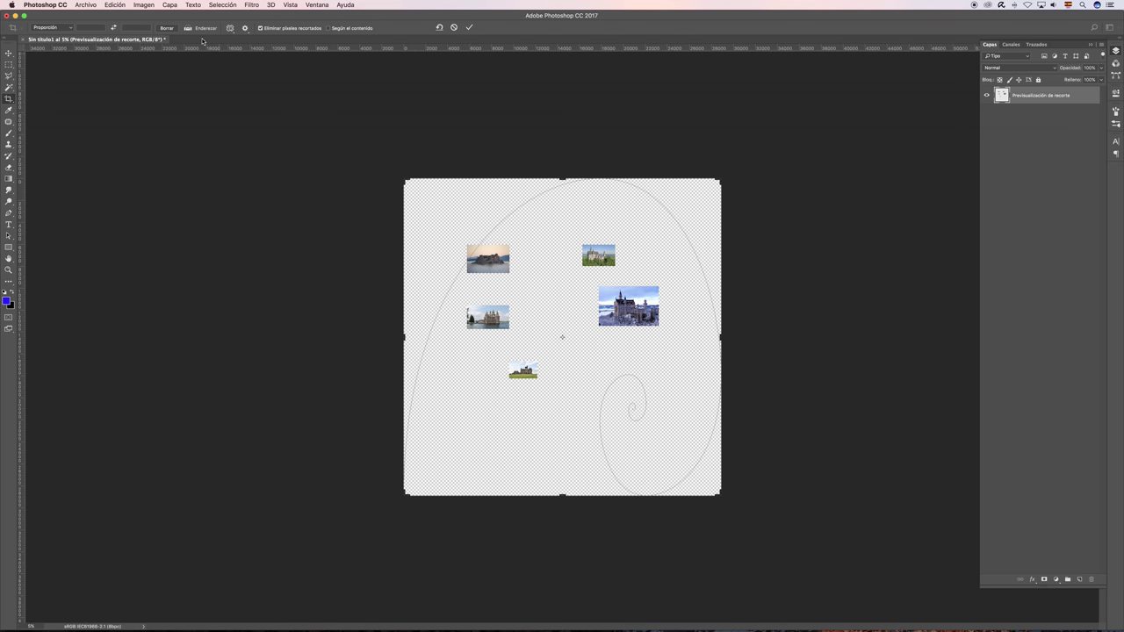
click(230, 28)
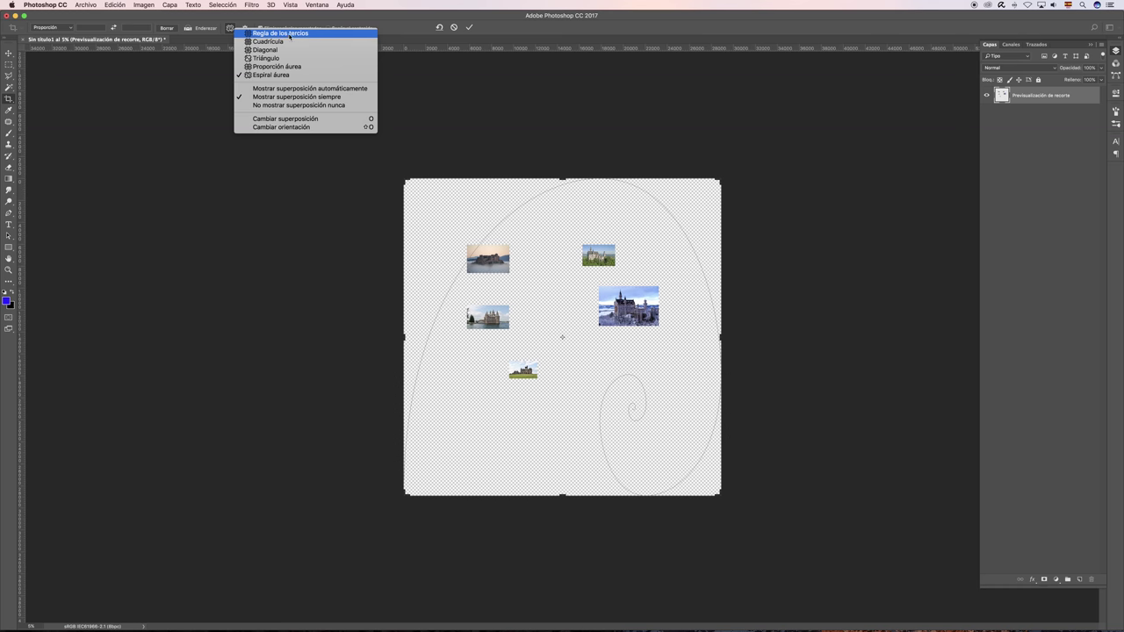
click(293, 33)
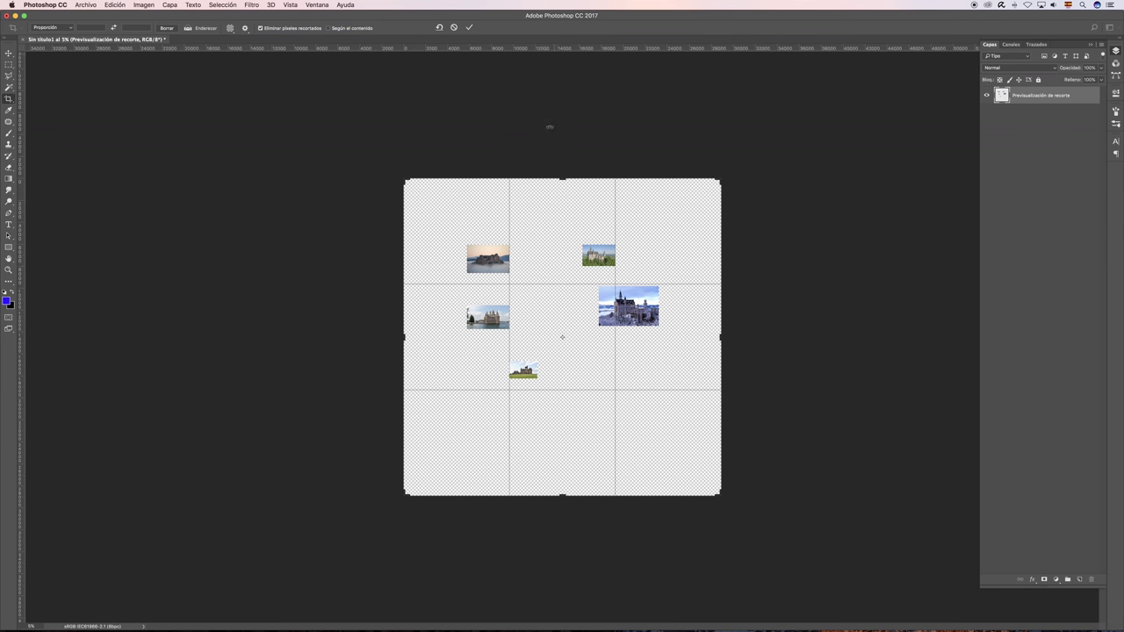
click(231, 28)
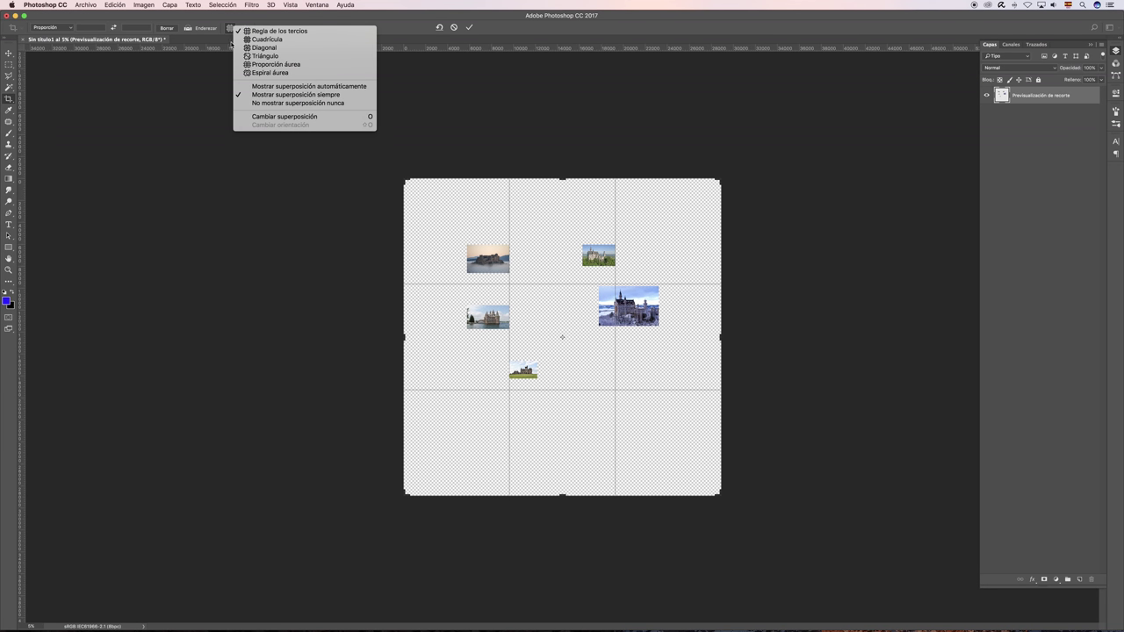
click(199, 20)
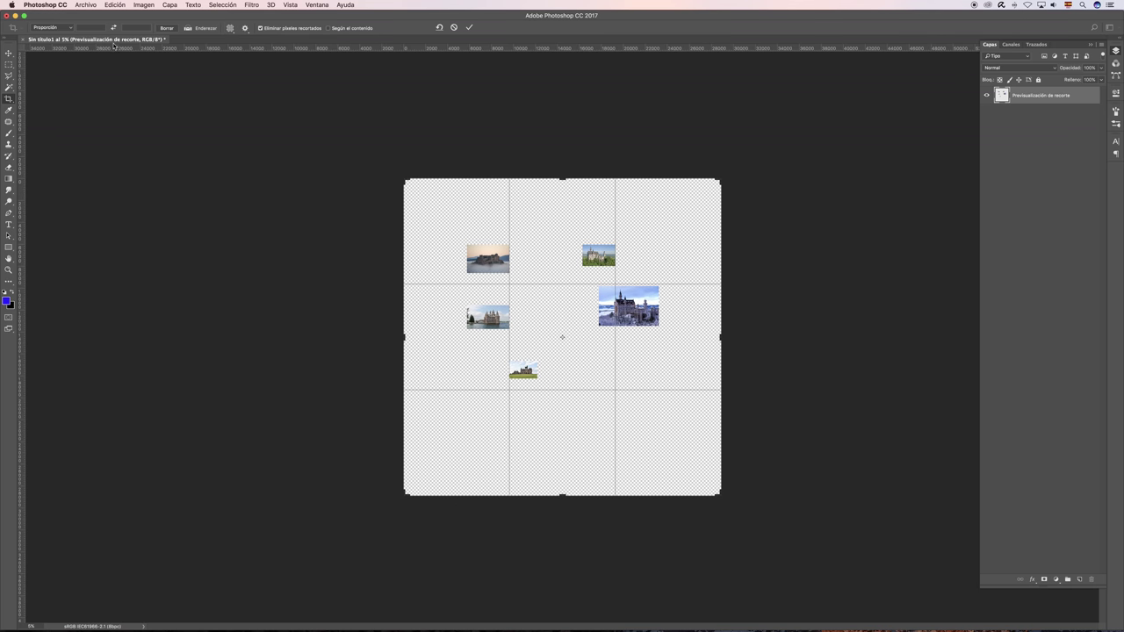
click(69, 28)
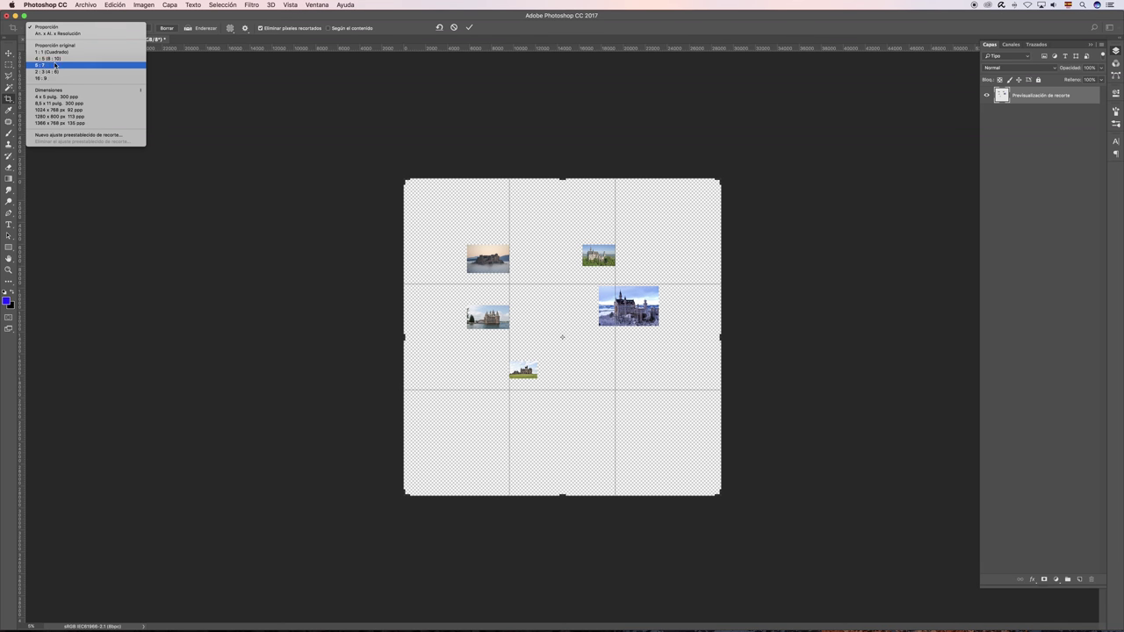
Close the ratio presets without choosing one and cancel the crop, leaving the canvas unchanged
click(440, 35)
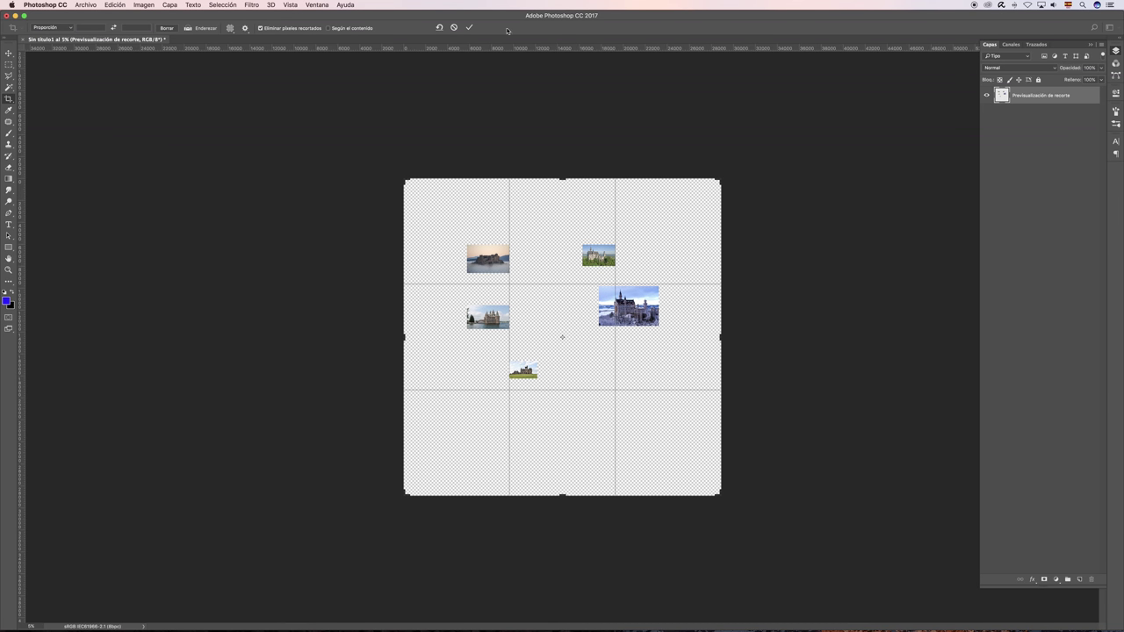
click(454, 28)
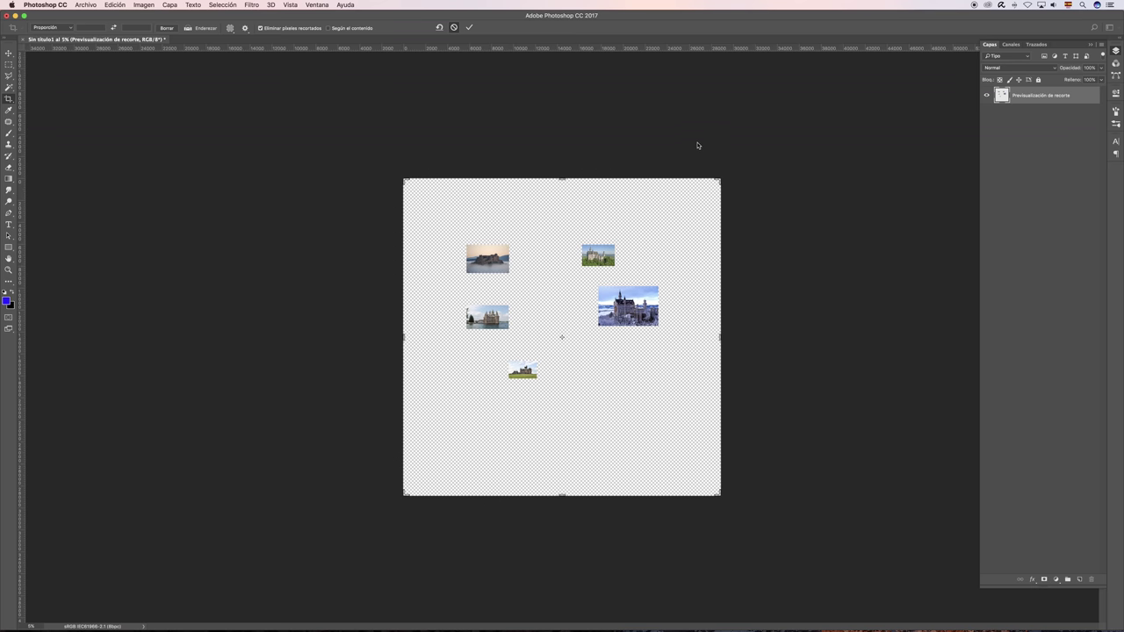
key(Return)
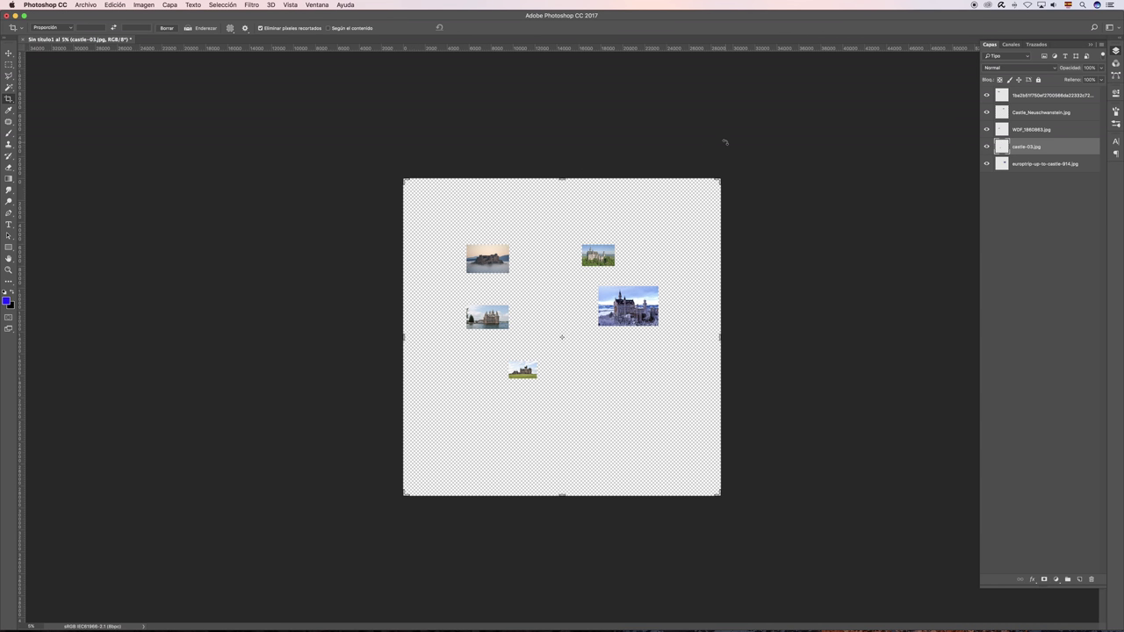